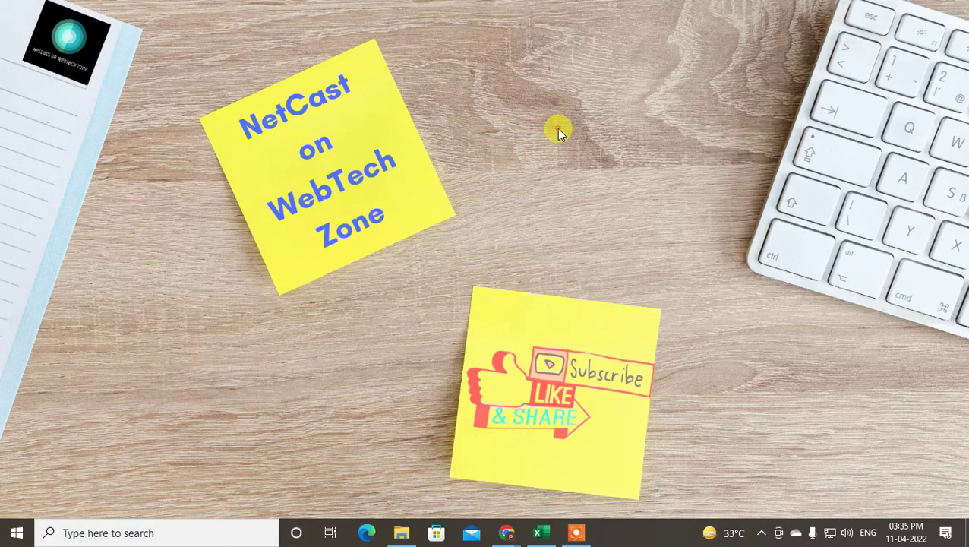
right_click(556, 131)
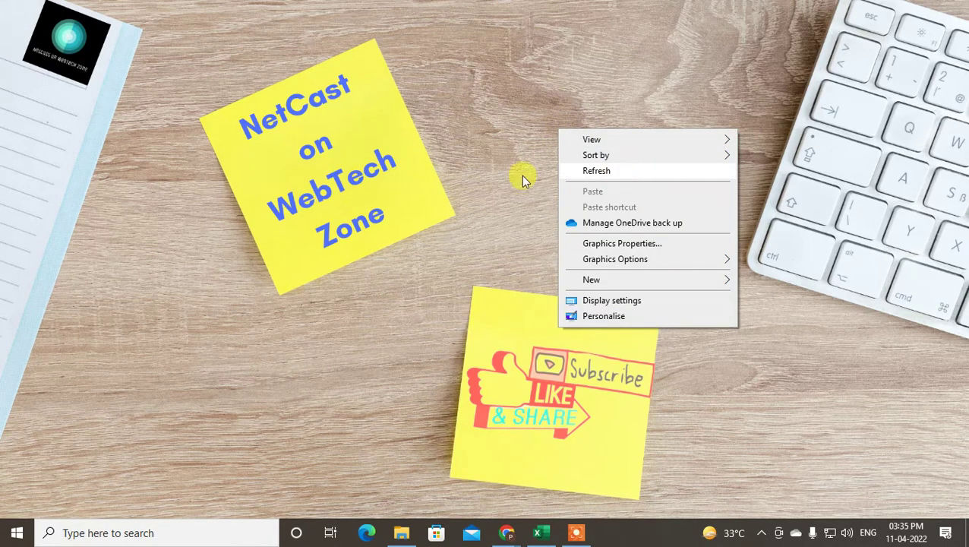
left_click(19, 524)
left_click(17, 530)
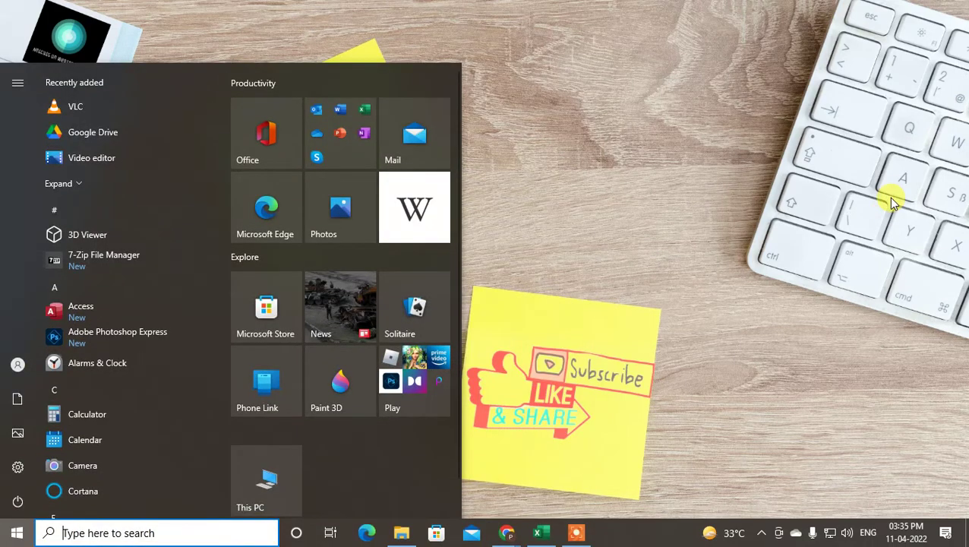
left_click(647, 179)
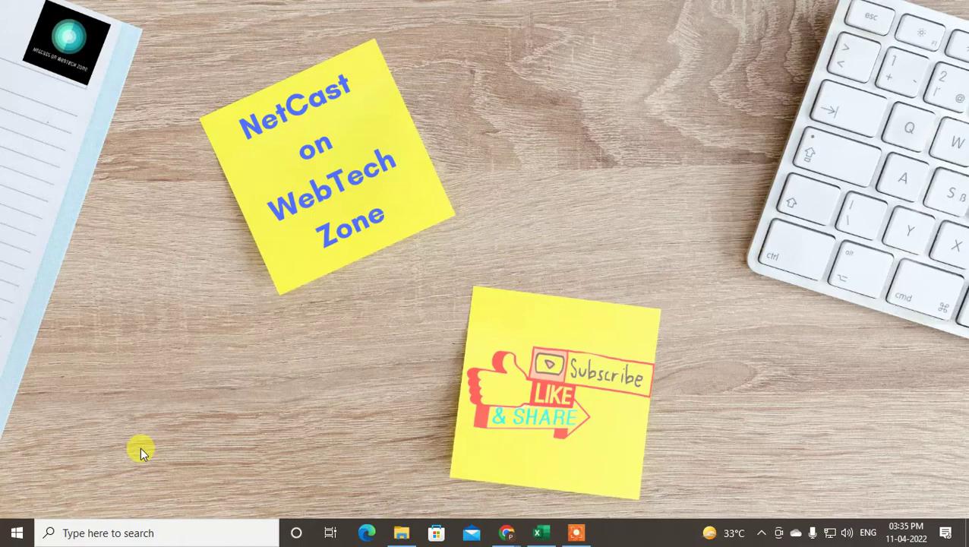
Step: Find Word among the installed programs and launch it
left_click(15, 532)
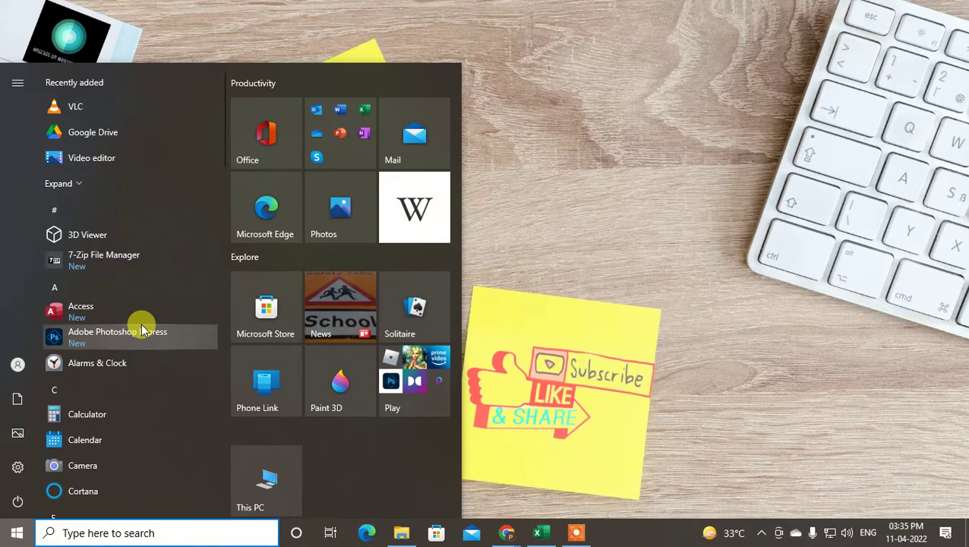
type("word")
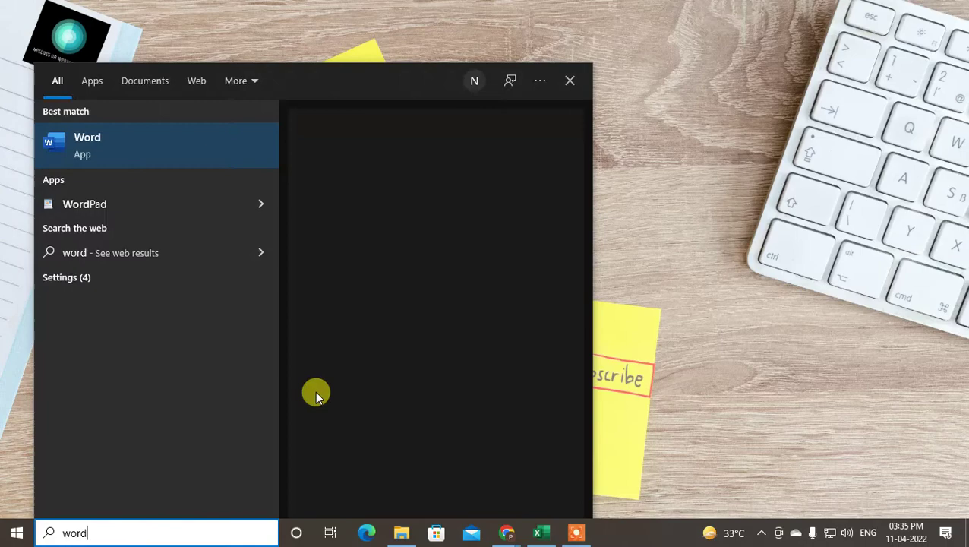
left_click(108, 151)
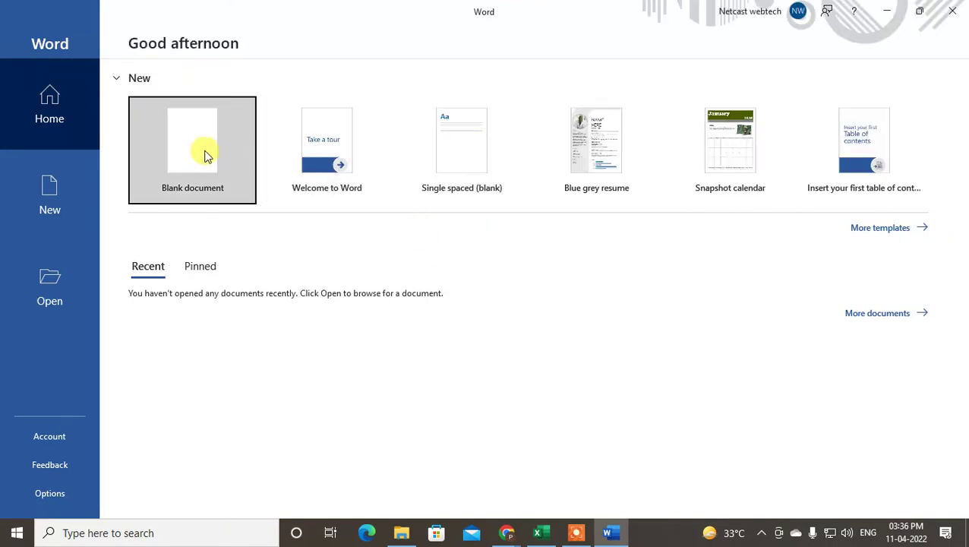
Step: Create a new document from the Blue grey resume template
left_click(465, 155)
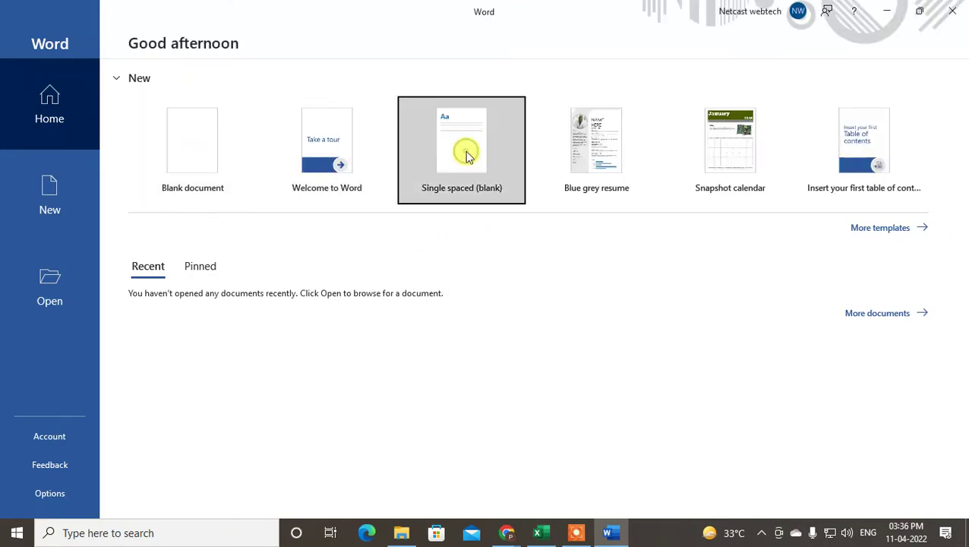
left_click(761, 73)
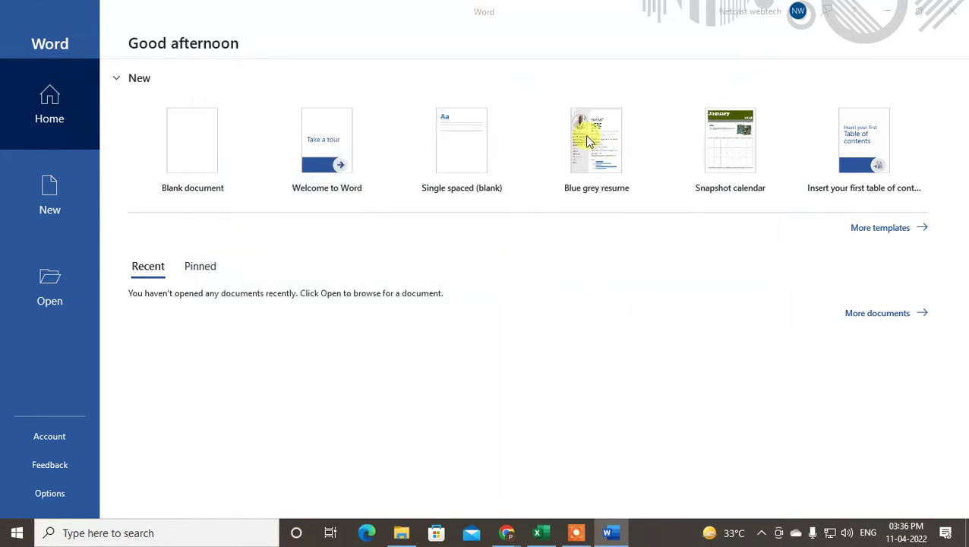
left_click(580, 132)
left_click(584, 304)
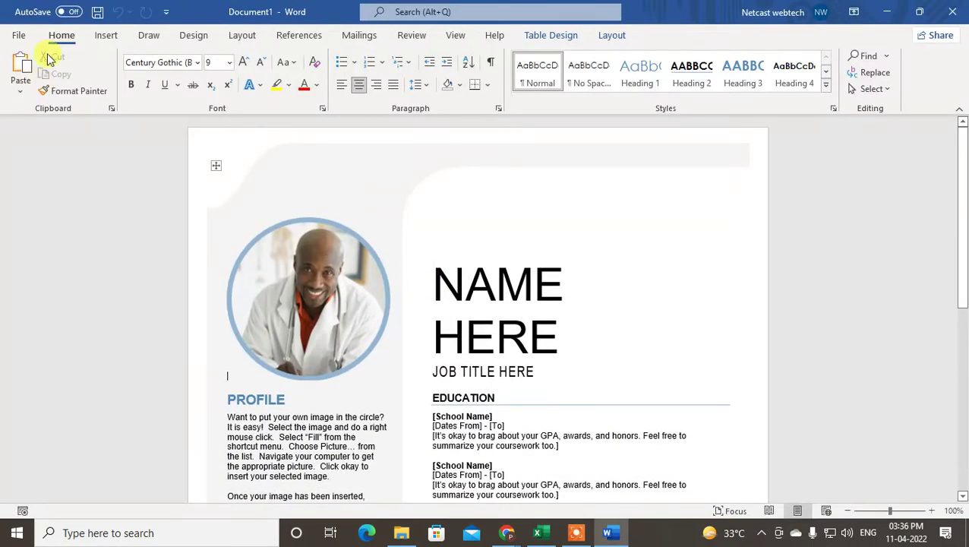
Step: Open the Word options and show the Office language preferences
left_click(105, 36)
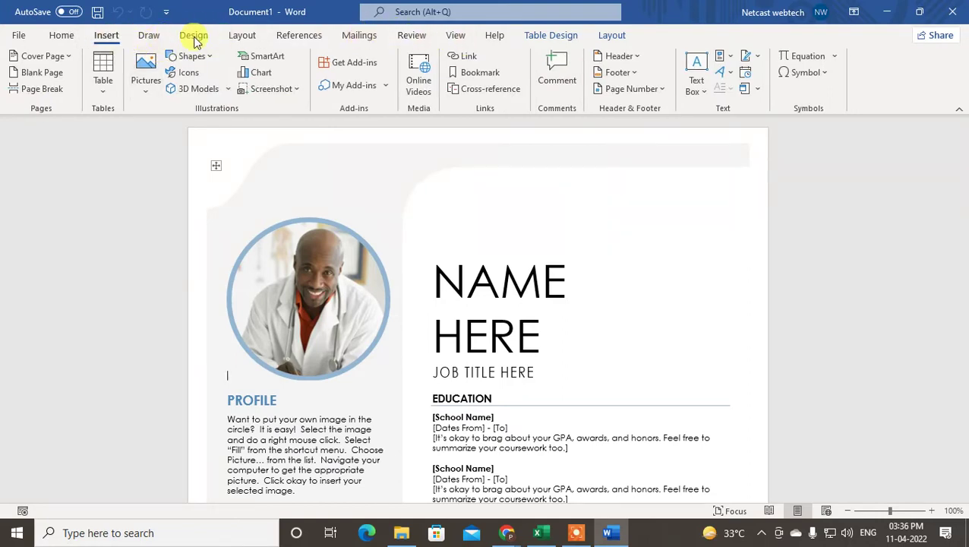
left_click(67, 37)
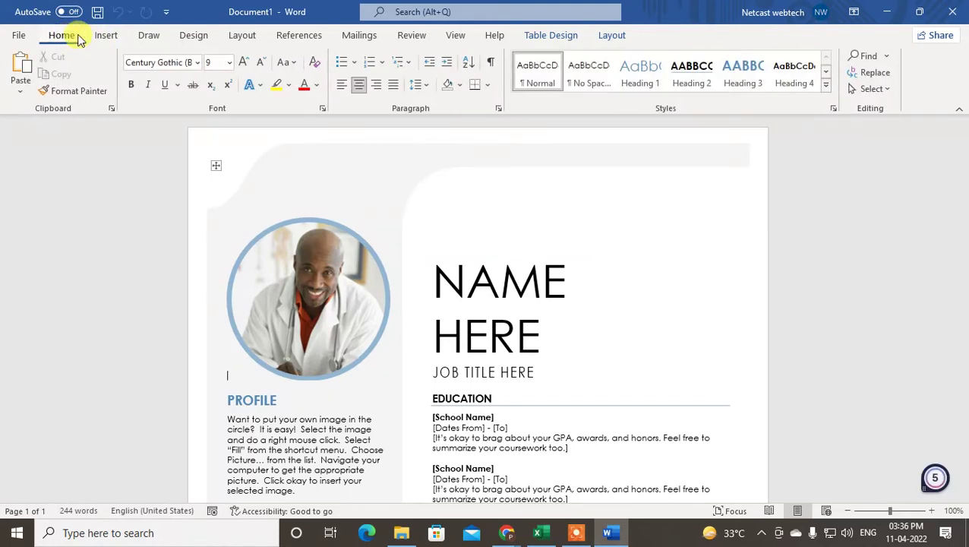
left_click(19, 36)
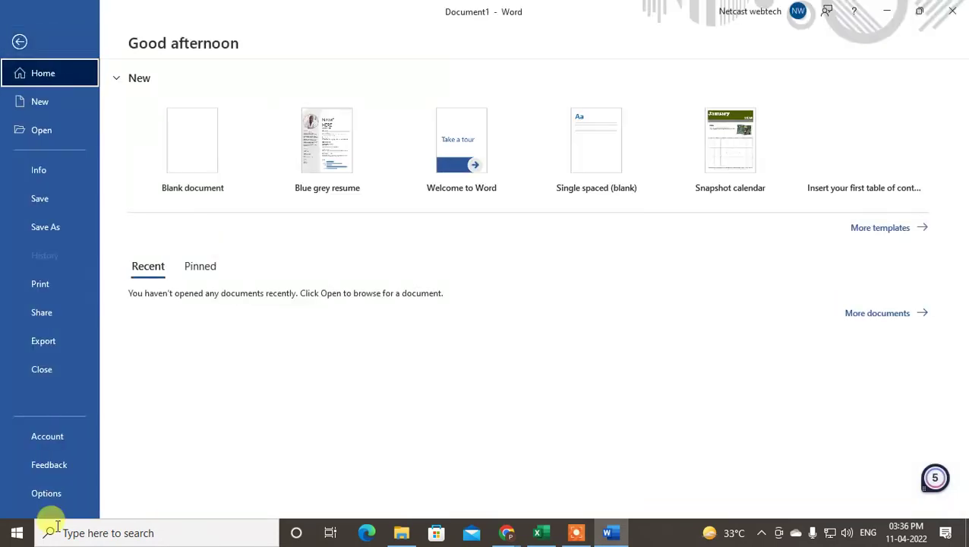
key("Escape")
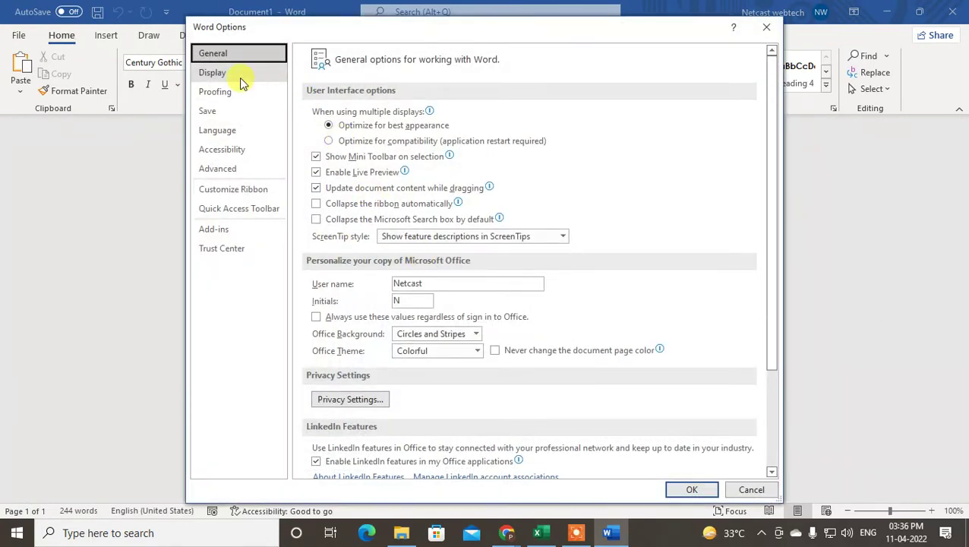
left_click(240, 131)
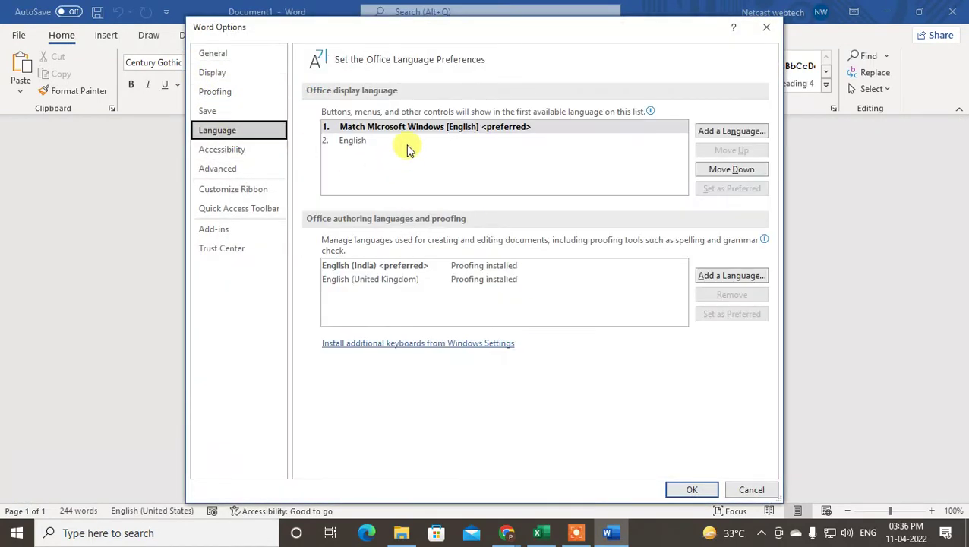
Step: Examine the Office display language list, checking the Match Microsoft Windows and English entries
left_click(380, 140)
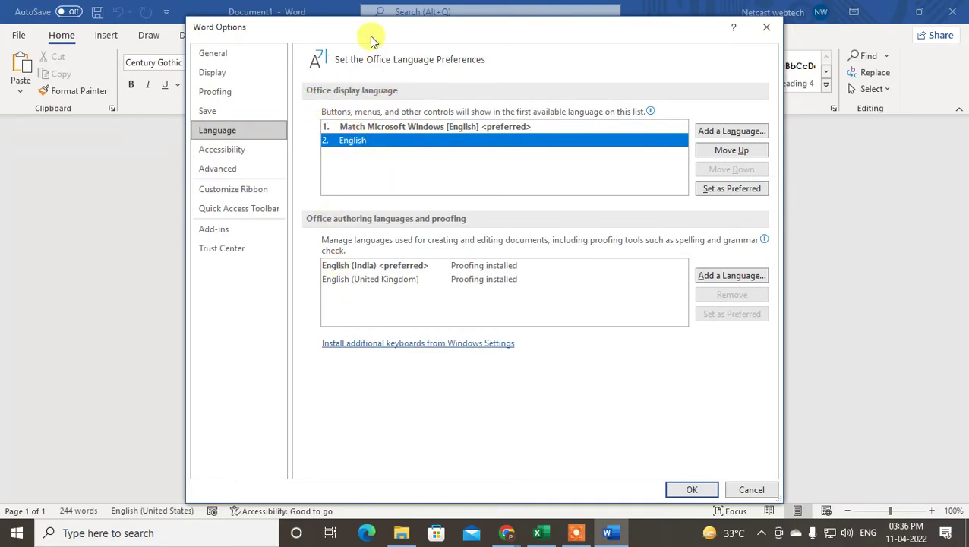
left_click_drag(370, 34, 401, 70)
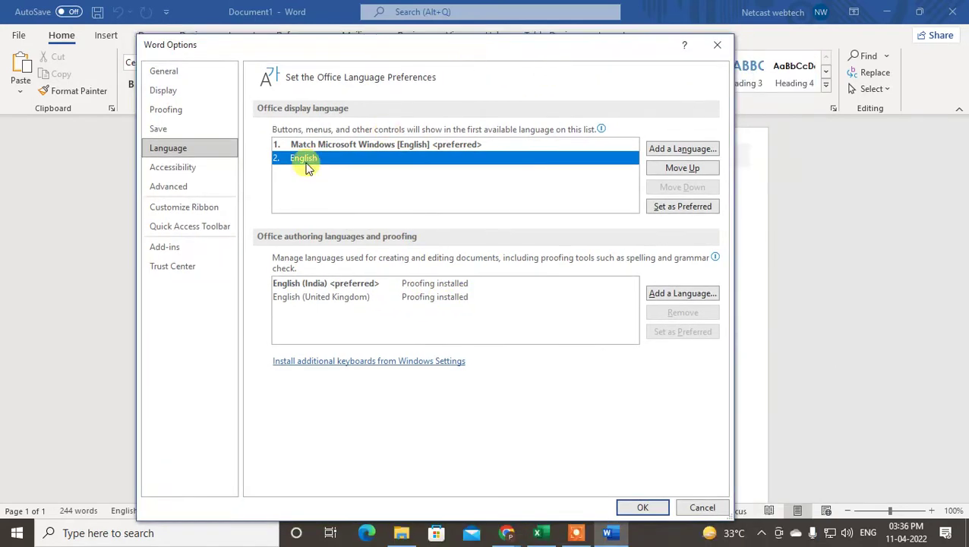
left_click(303, 145)
left_click_drag(277, 47, 303, 81)
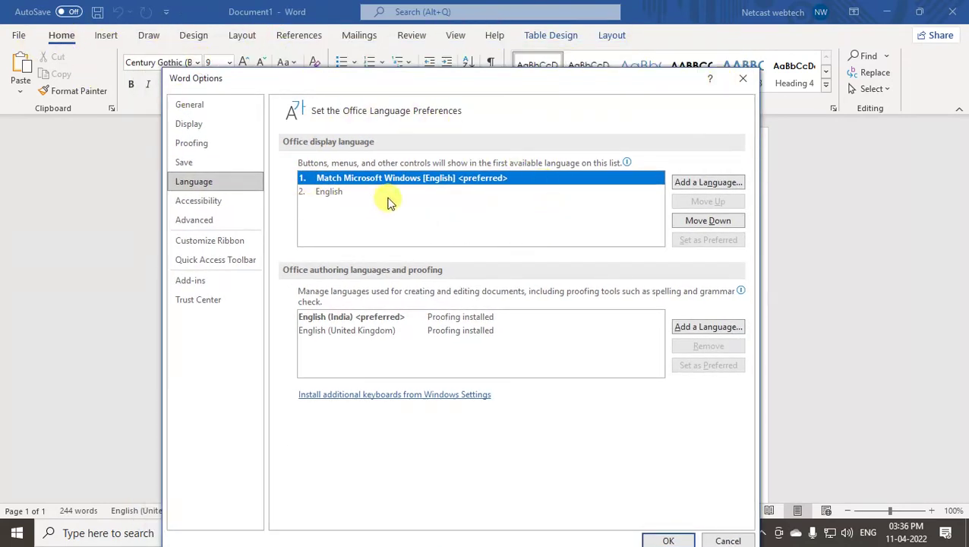
left_click(329, 191)
left_click(345, 175)
left_click(340, 193)
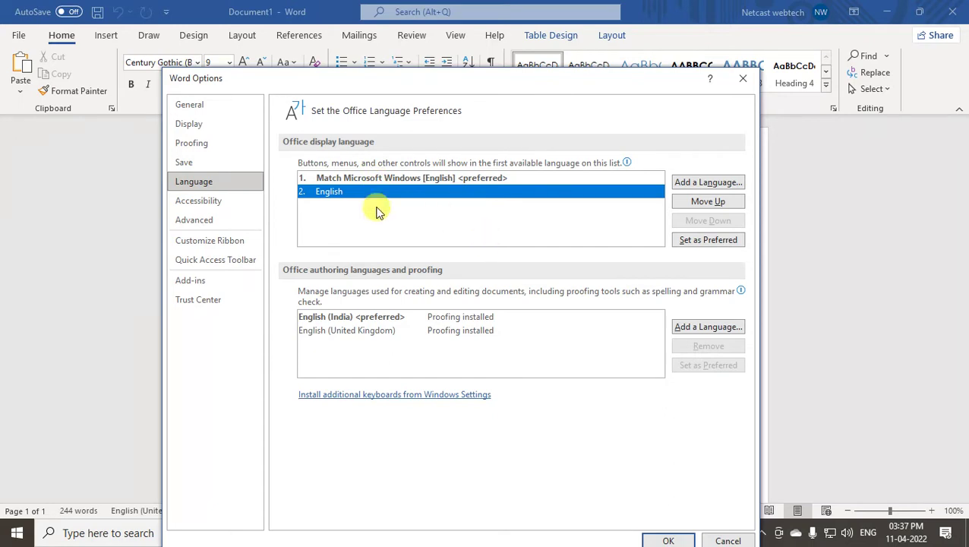
left_click(371, 179)
left_click(362, 193)
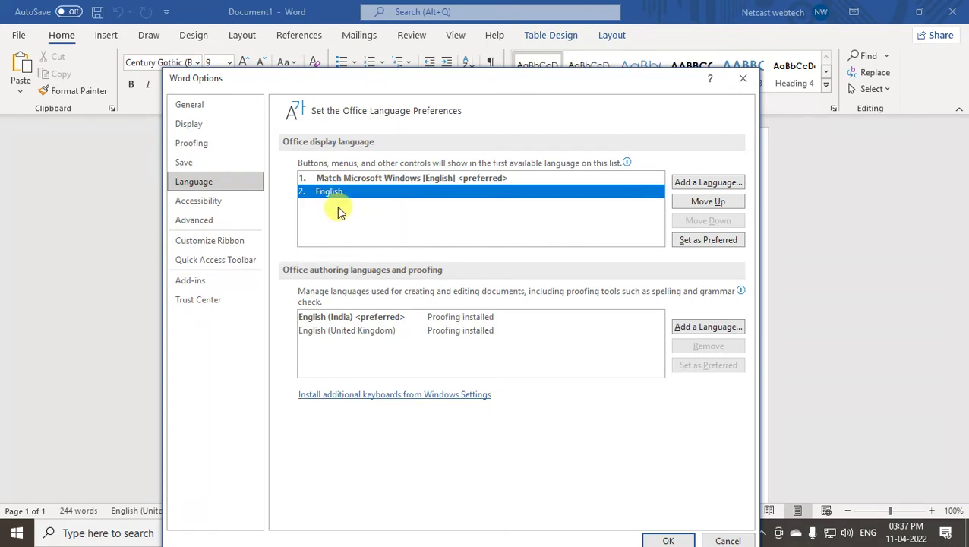
Step: Install Hindi as an additional Office display language and let the installer close Excel and Word
left_click(702, 185)
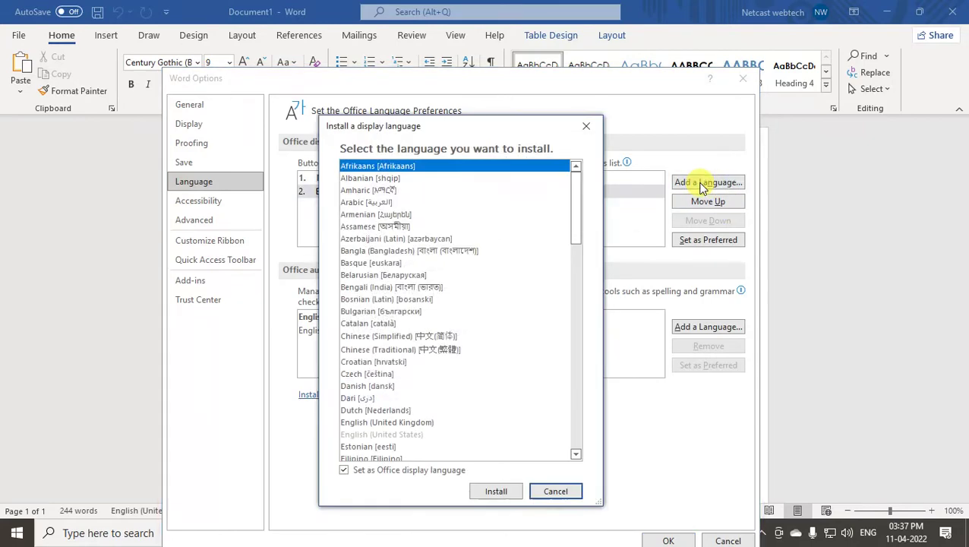
scroll(421, 288, "down", 8)
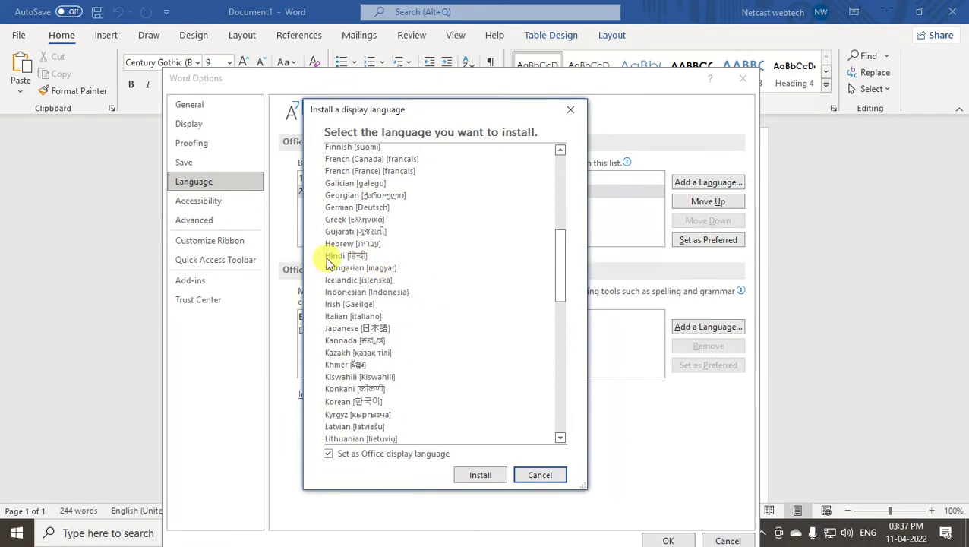
left_click(328, 257)
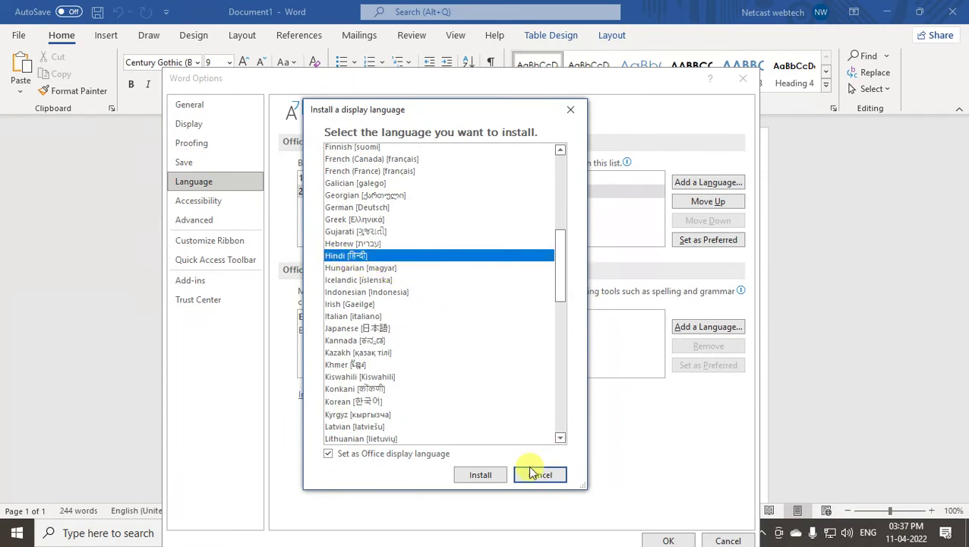
left_click(328, 453)
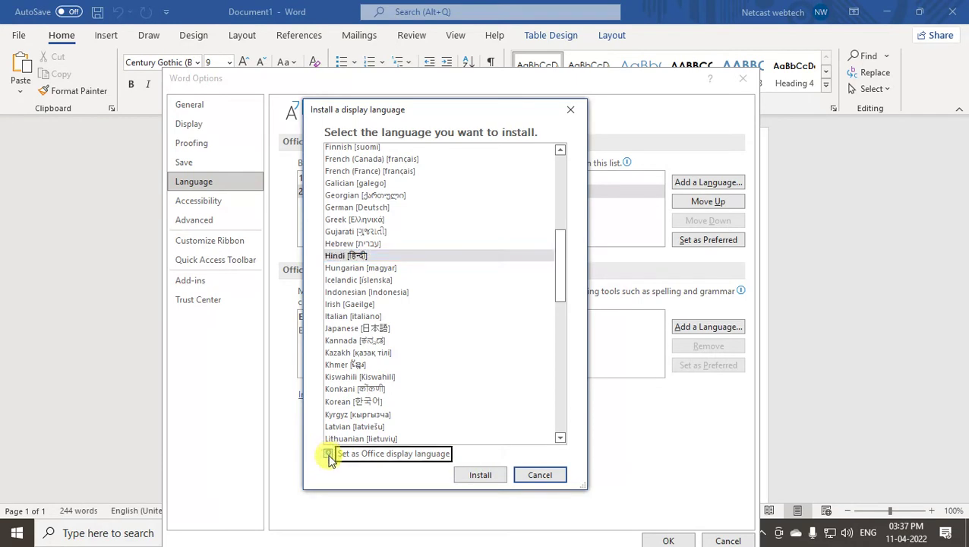
left_click(476, 476)
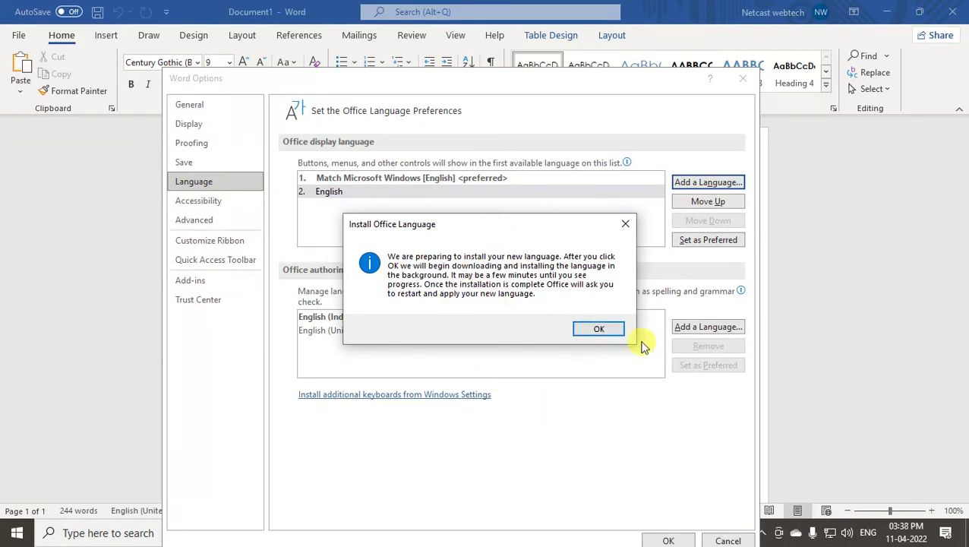
left_click(606, 330)
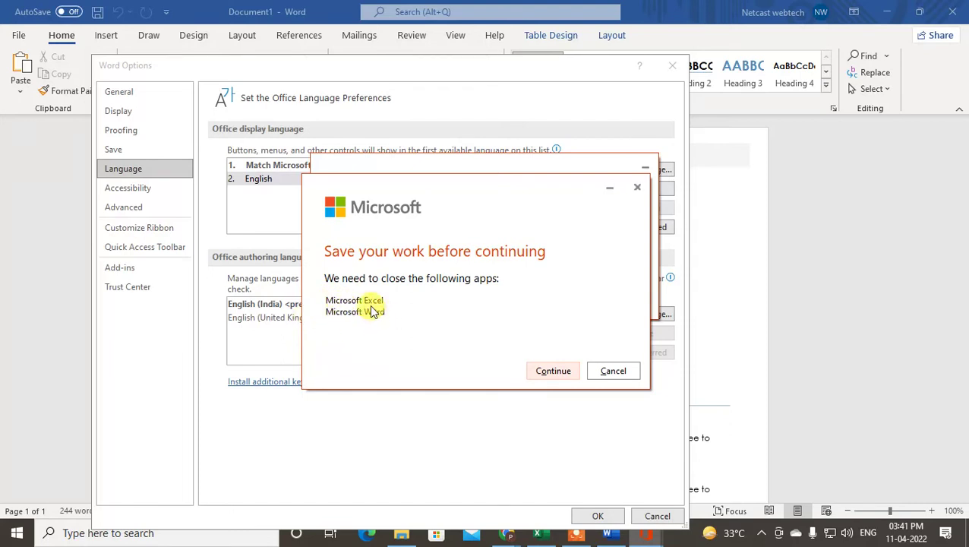
left_click(554, 371)
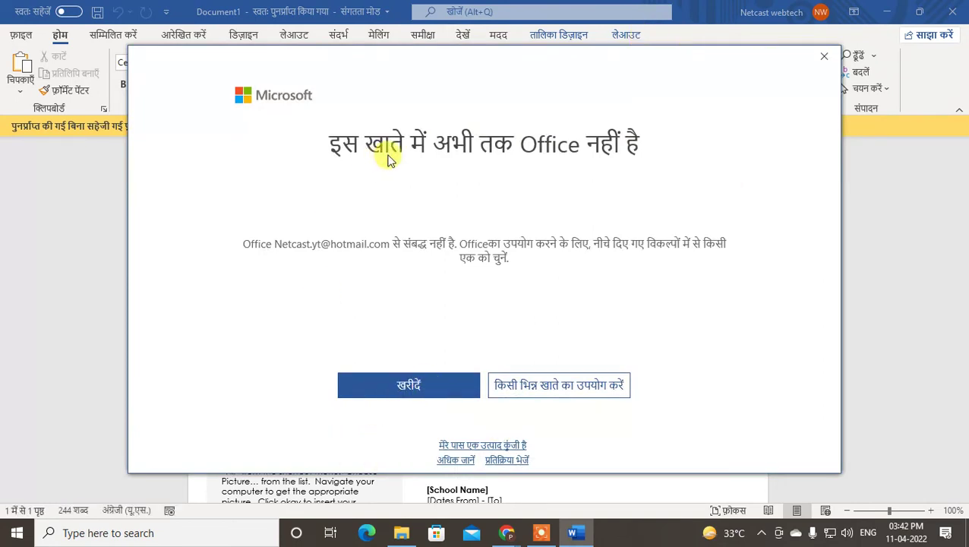
Step: Dismiss the Office licence dialog and the Microsoft 365 free trial offer
left_click(819, 60)
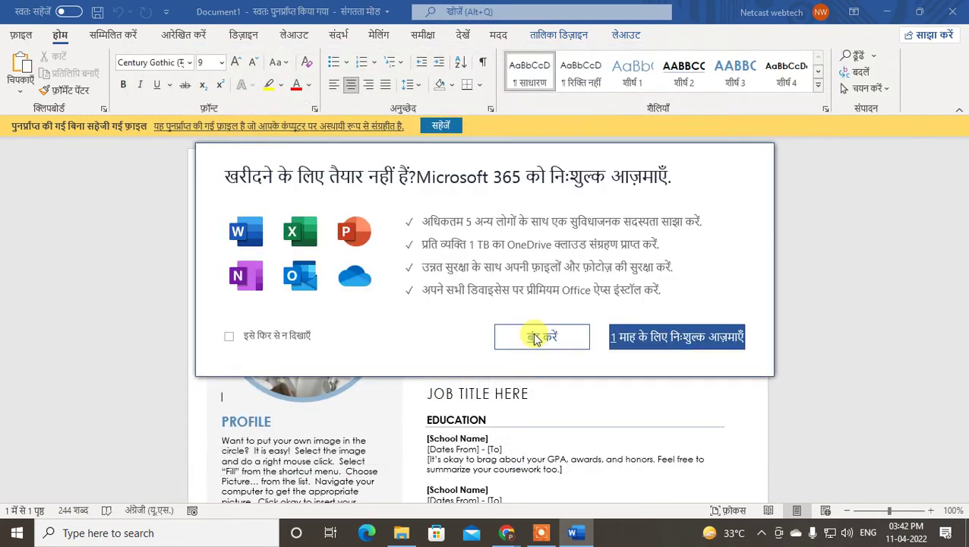
left_click(542, 339)
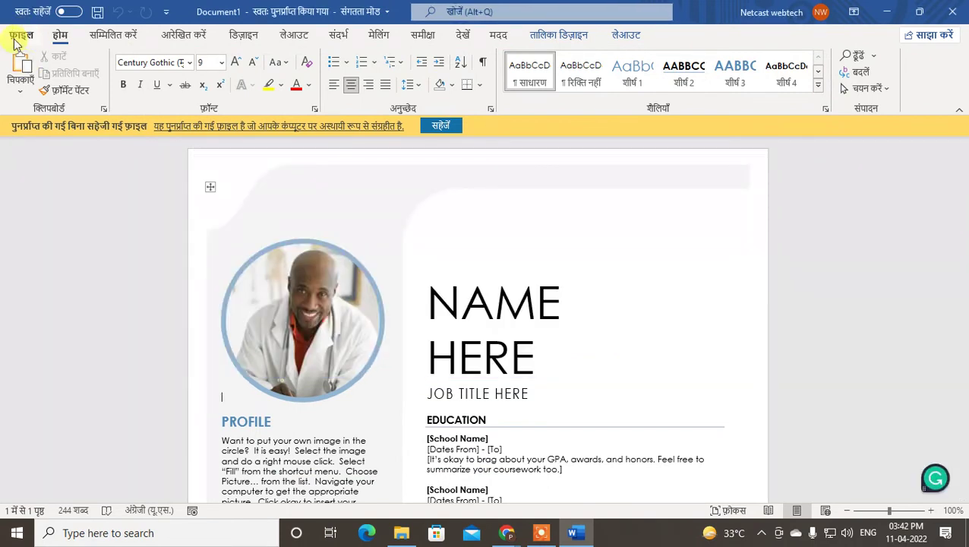
Step: In the Word language options, set Match Microsoft Windows (English) as the preferred Office display language
left_click(18, 37)
left_click(44, 493)
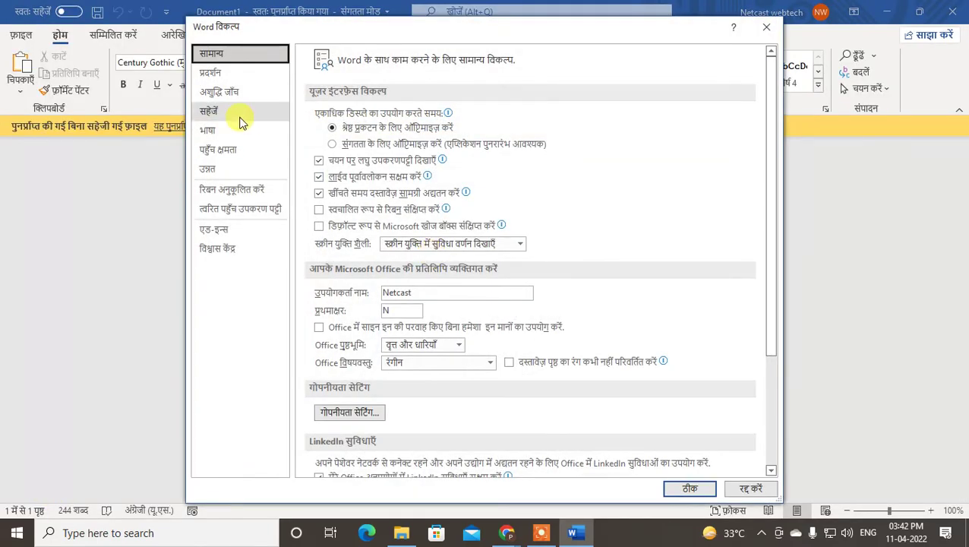
left_click(212, 131)
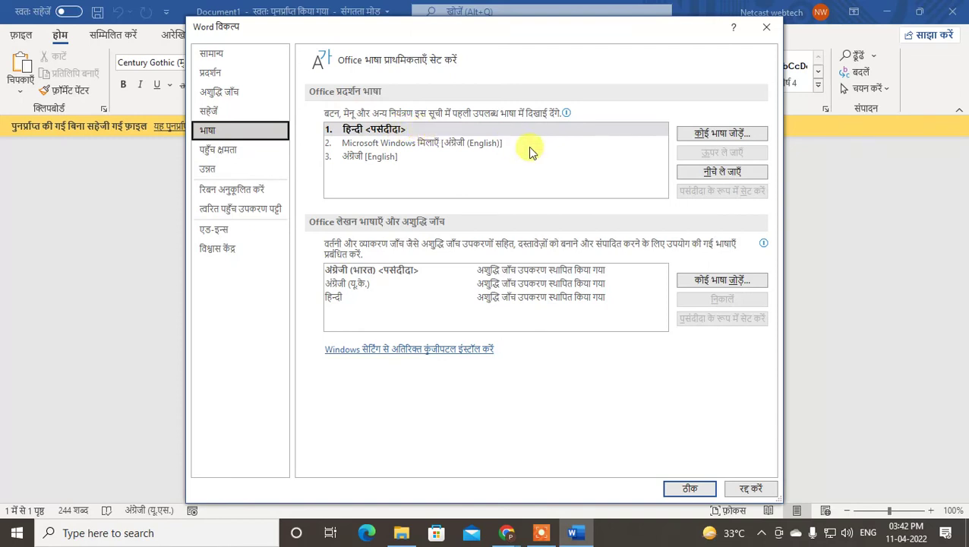
left_click(465, 144)
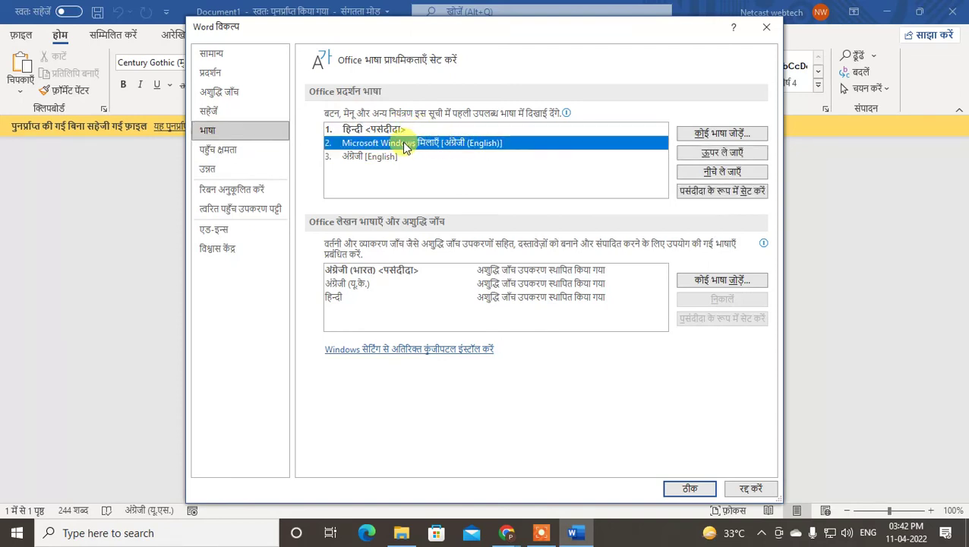
left_click(696, 192)
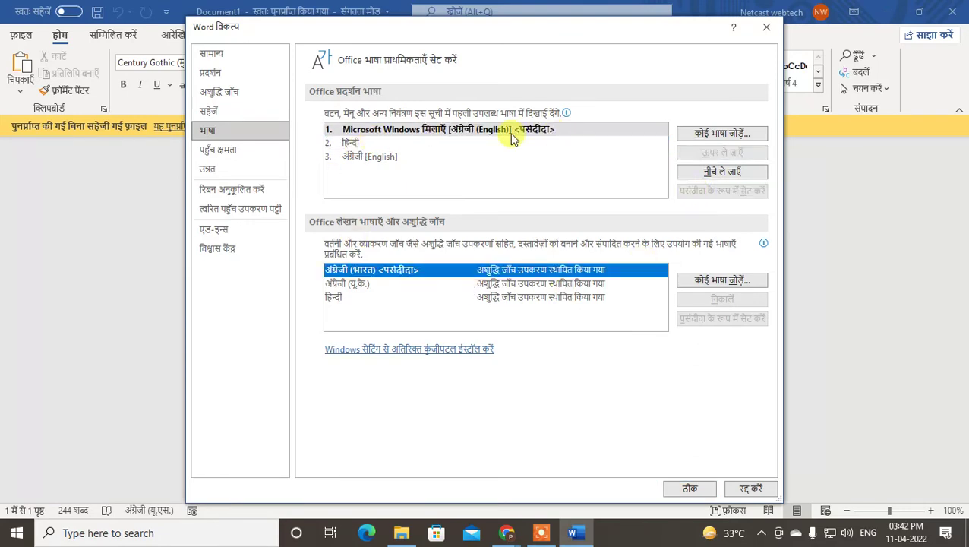
Step: Select Hindi in the display language list, and close the notice about installed Office updates
left_click(350, 144)
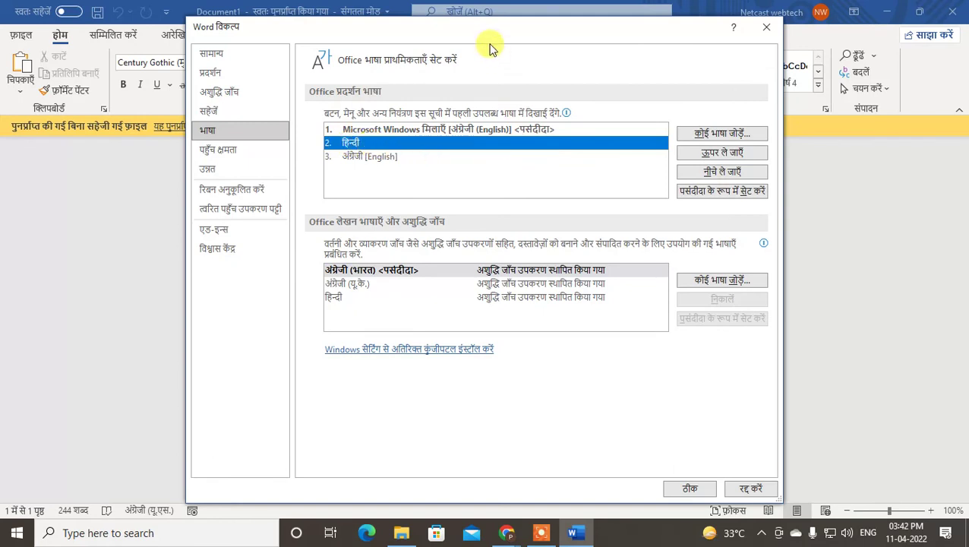
left_click_drag(489, 35, 450, 34)
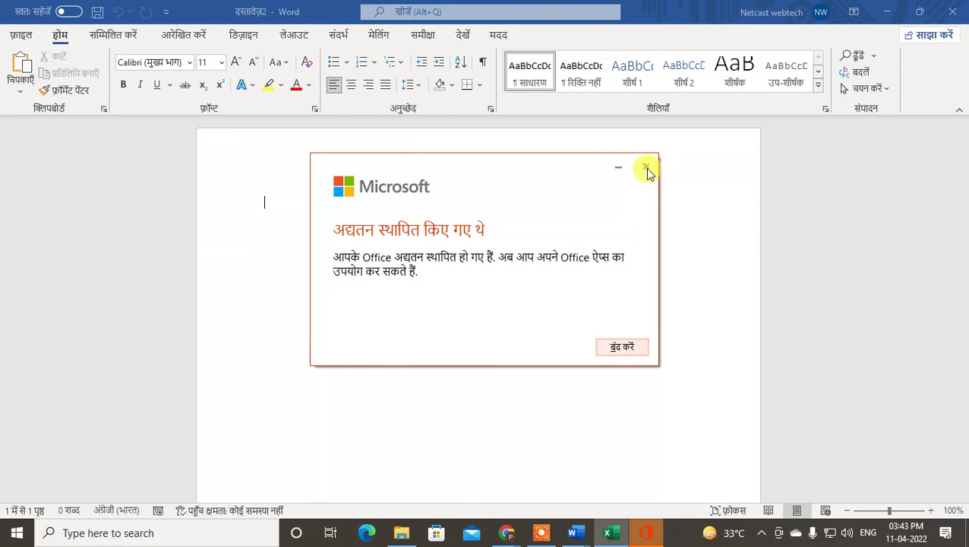
left_click(631, 347)
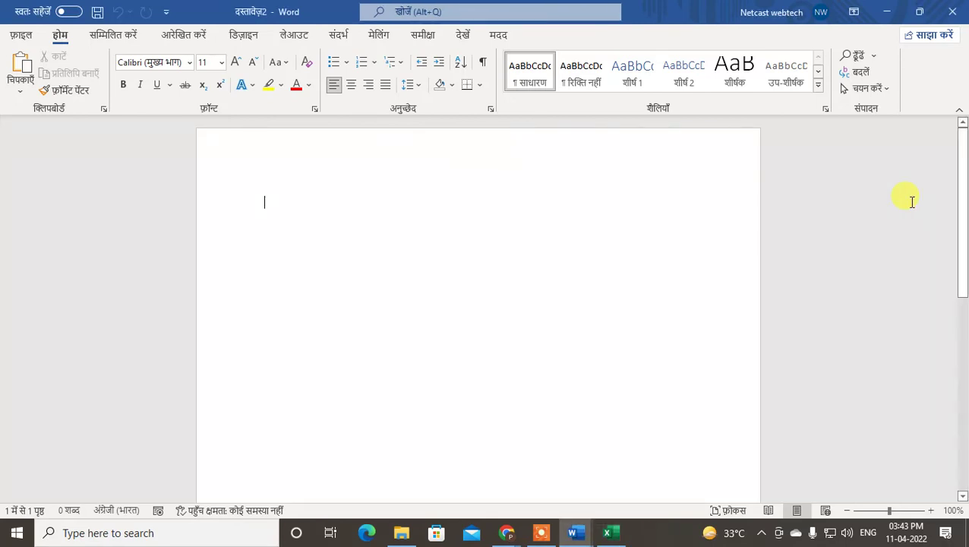